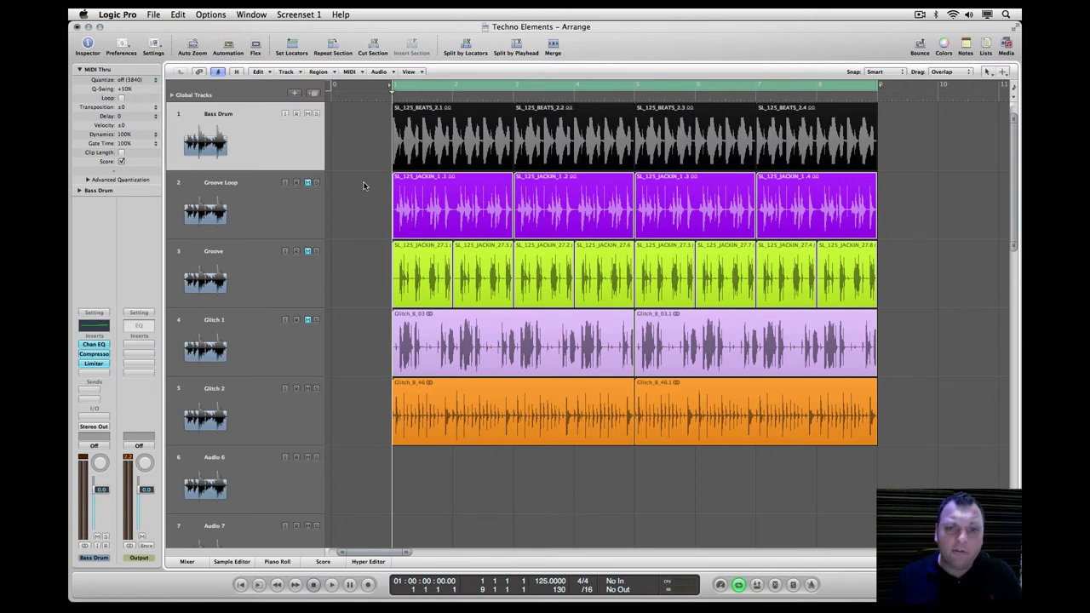
- Select the Bass Drum track's regions, then play the opening bars and stop
click(256, 141)
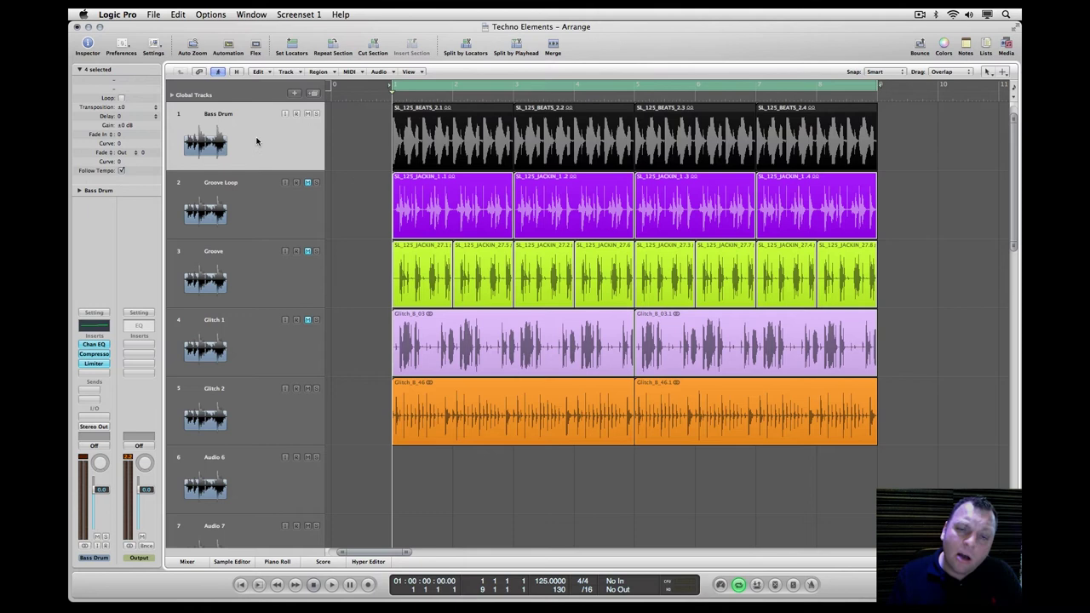
key(space)
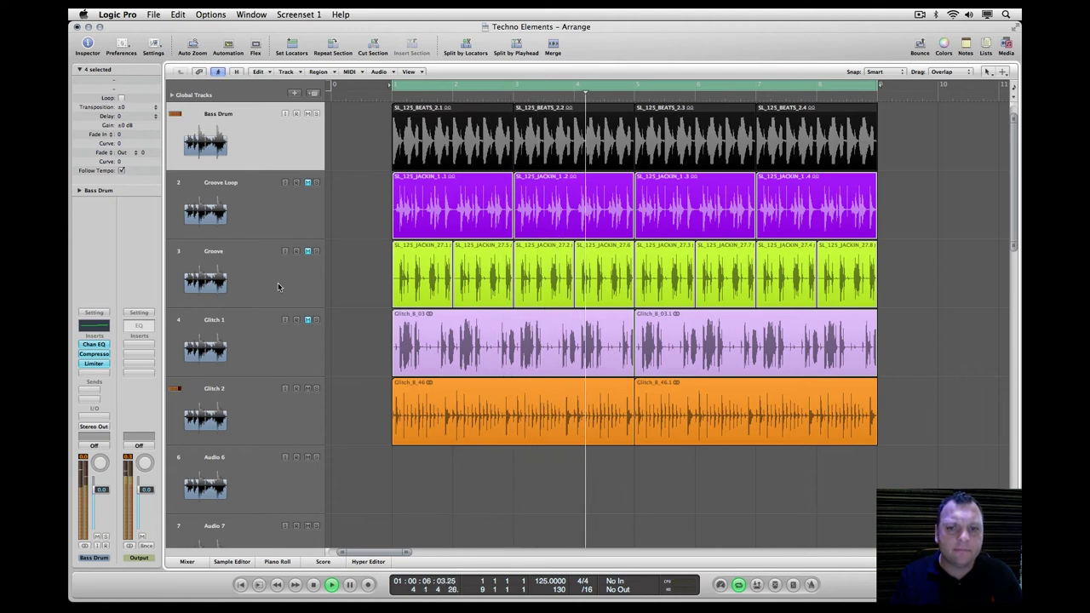
key(space)
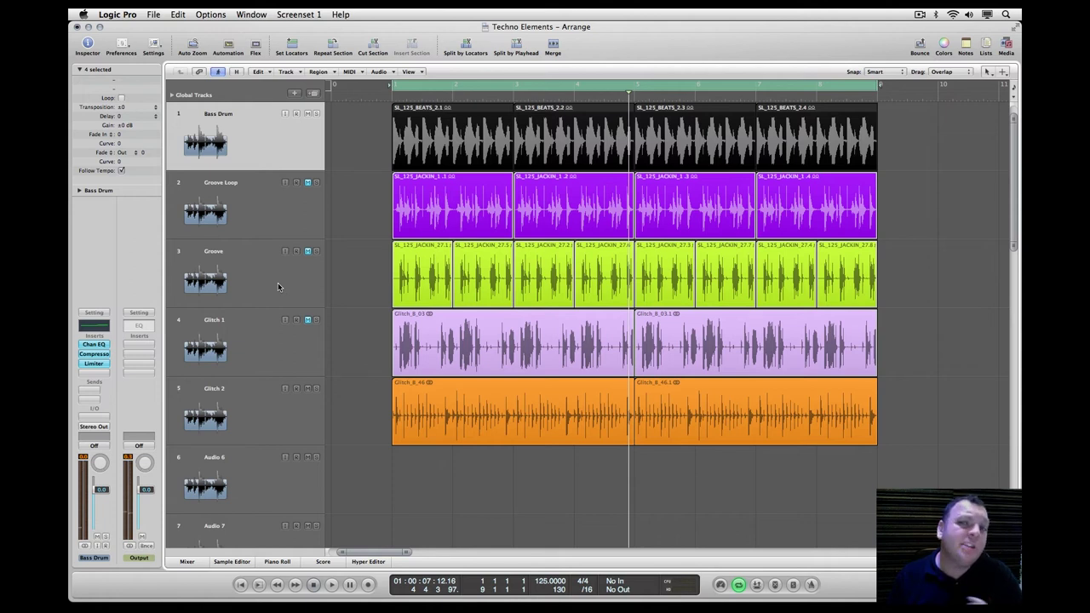
- Mute Glitch 2 and Bass Drum, unmute Groove Loop, and play it from bar 1
click(309, 389)
click(308, 114)
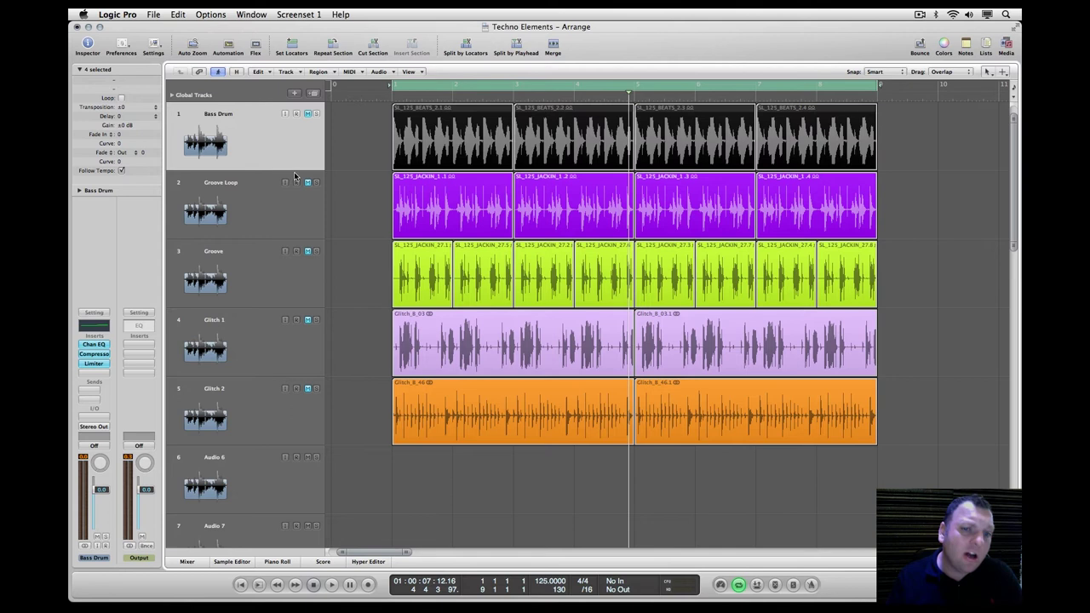
click(308, 182)
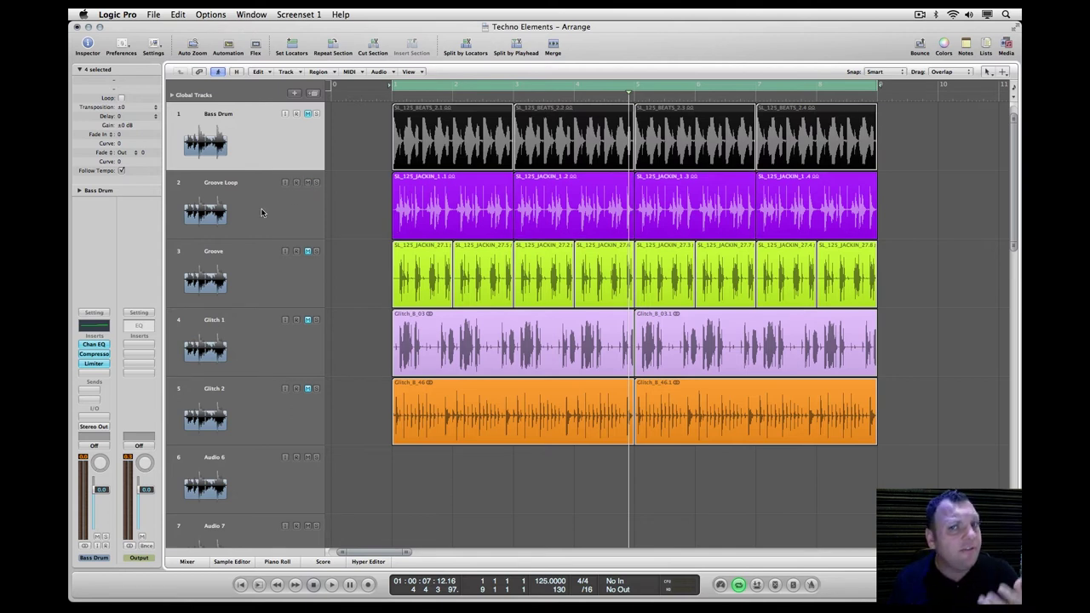
key(Return)
key(space)
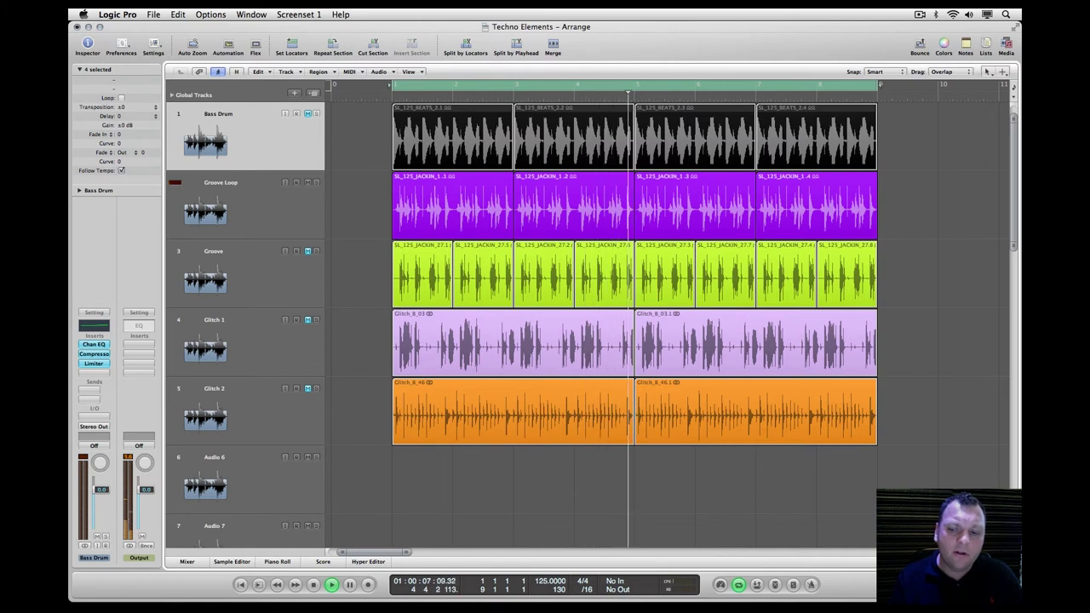
key(space)
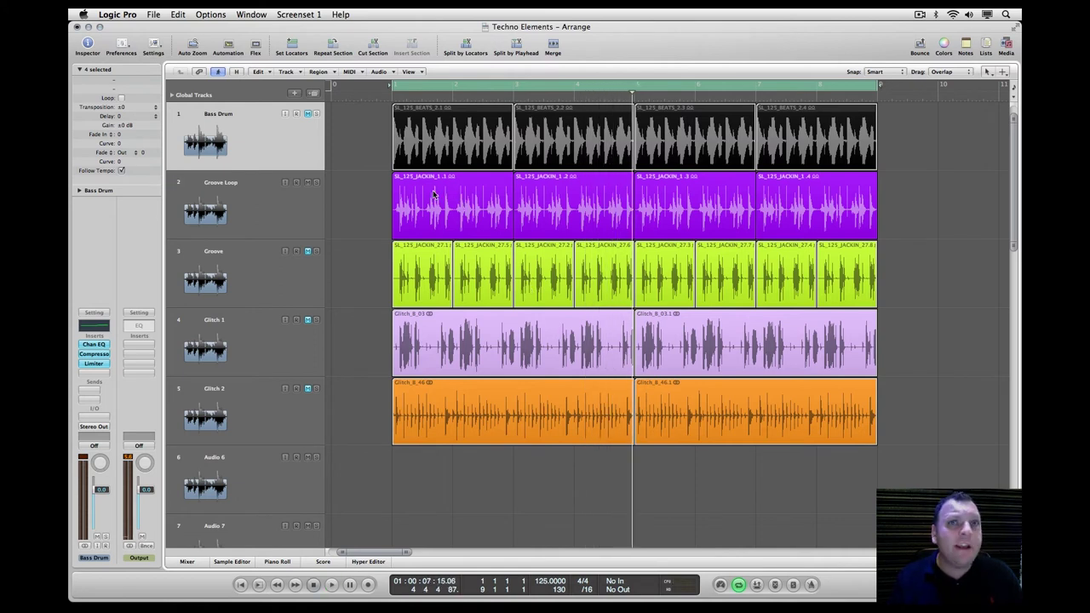
- Unmute Bass Drum and play it with Groove Loop from bar 1
click(363, 242)
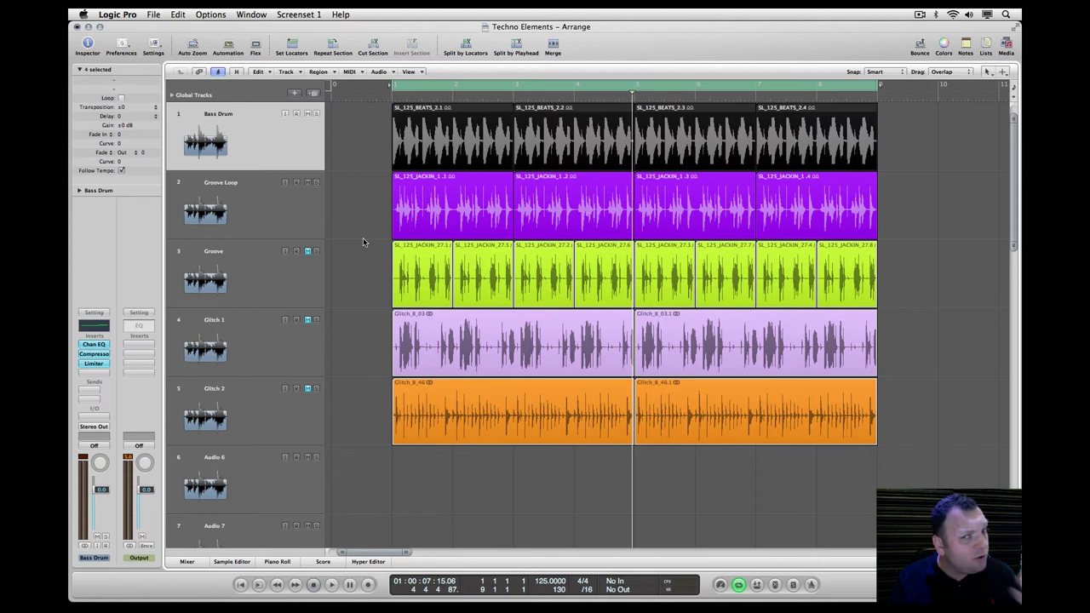
key(Return)
key(space)
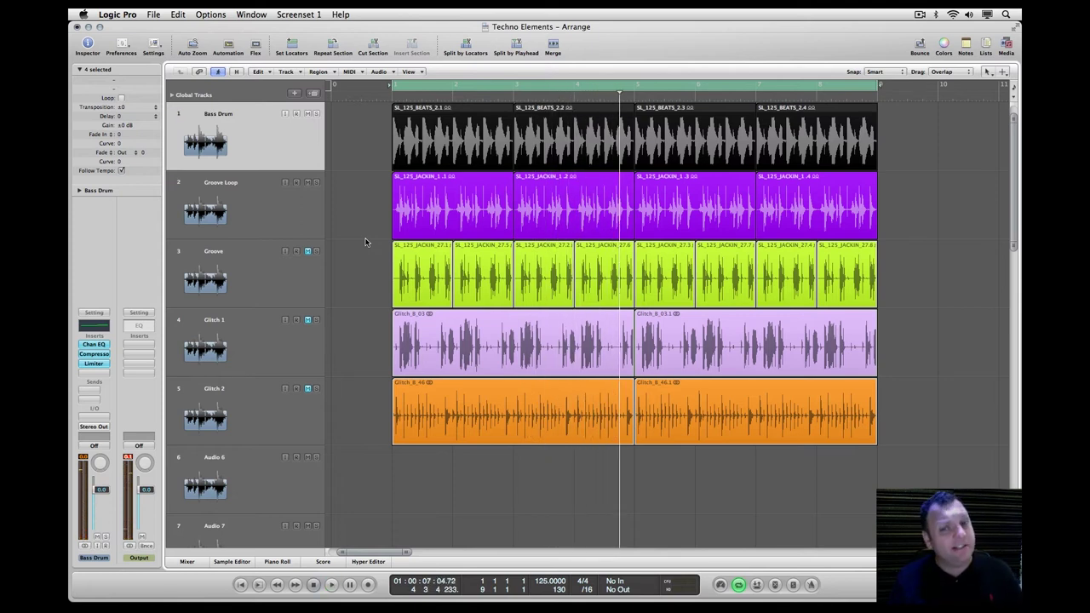
- Mute Groove Loop and Bass Drum, and select the Glitch 1 track
click(308, 184)
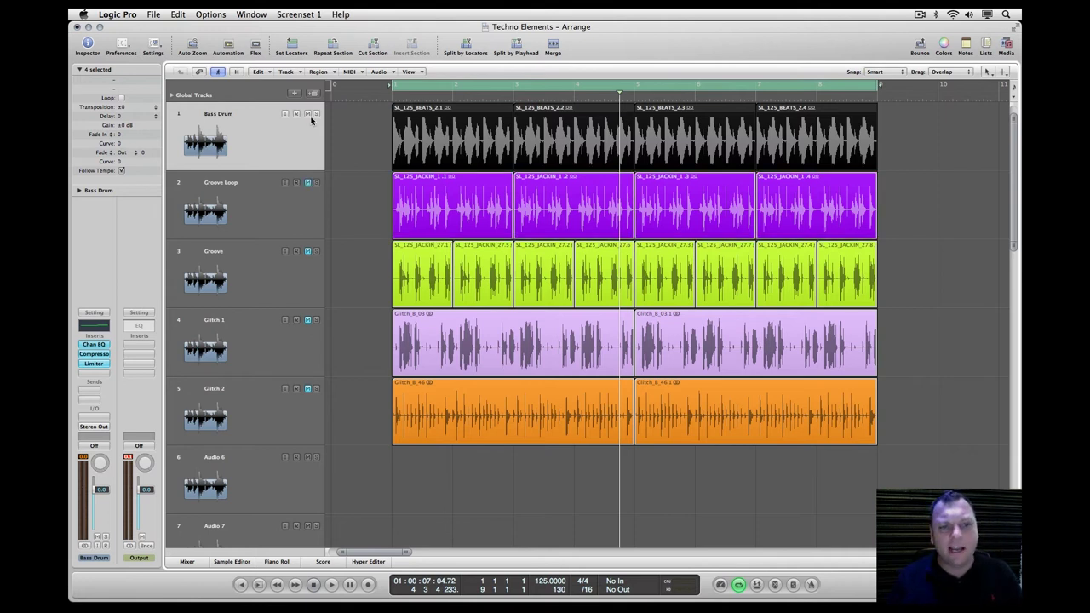
click(307, 114)
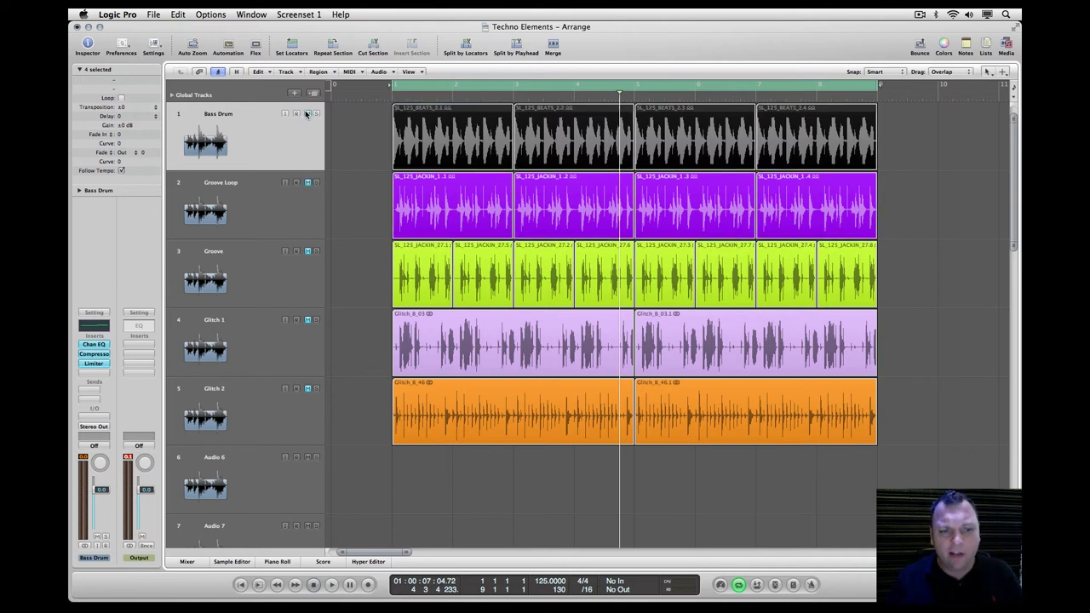
click(254, 342)
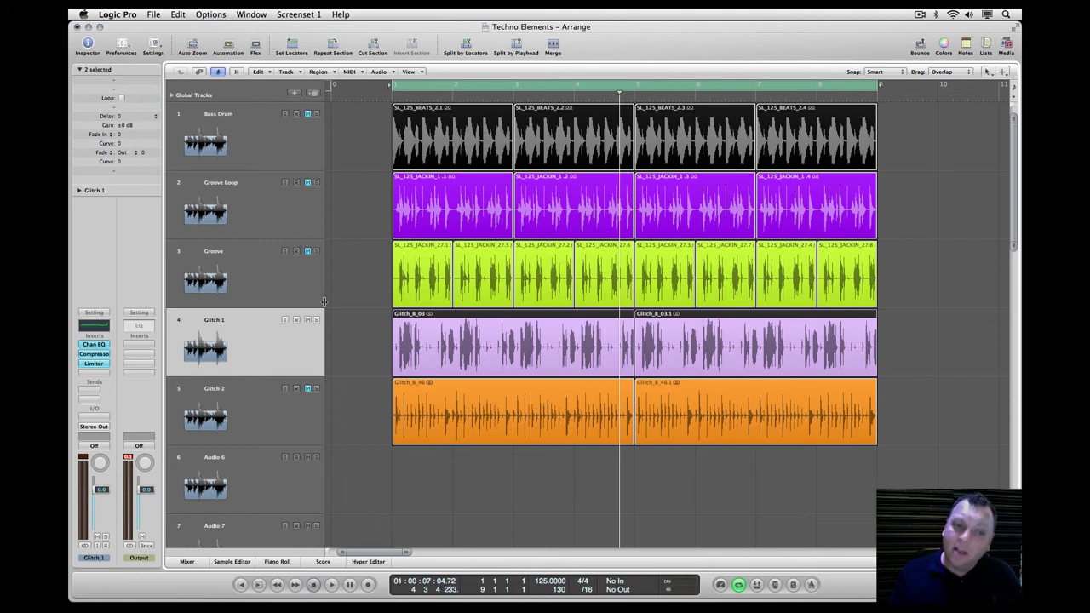
key(Return)
key(space)
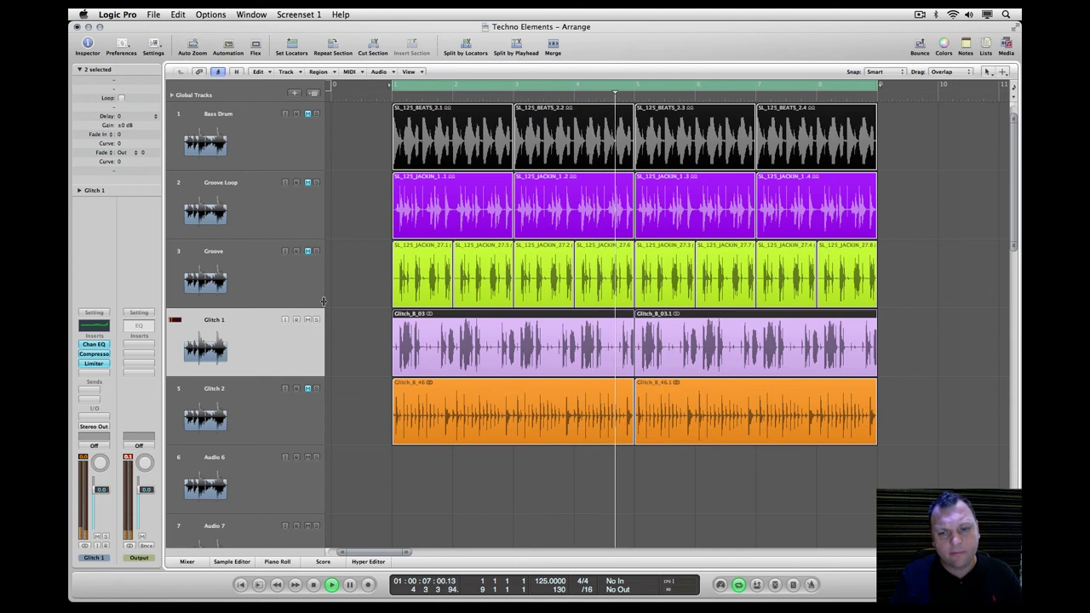
key(space)
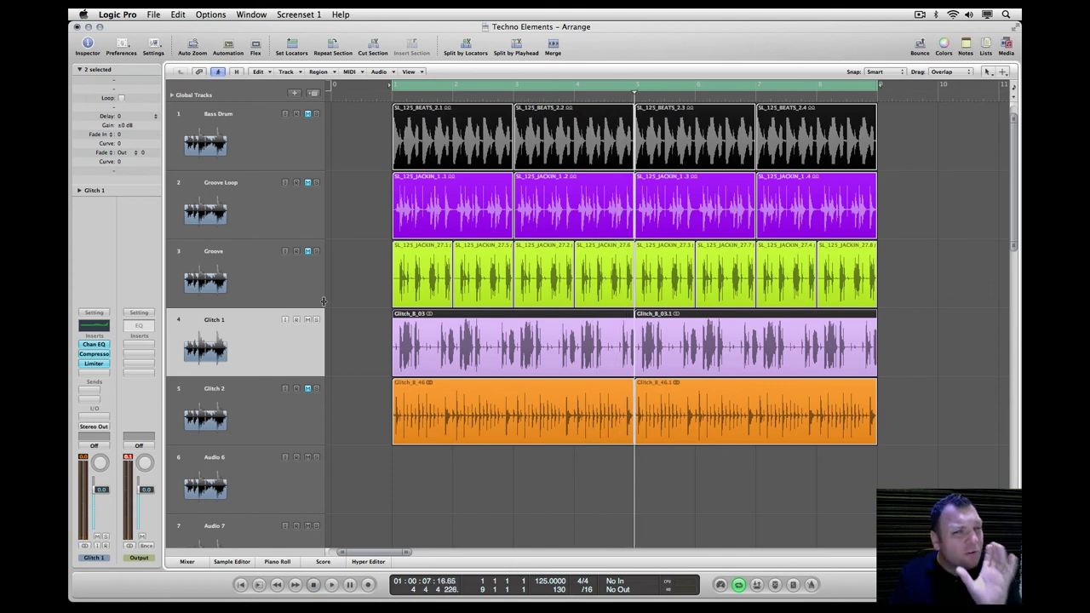
click(308, 319)
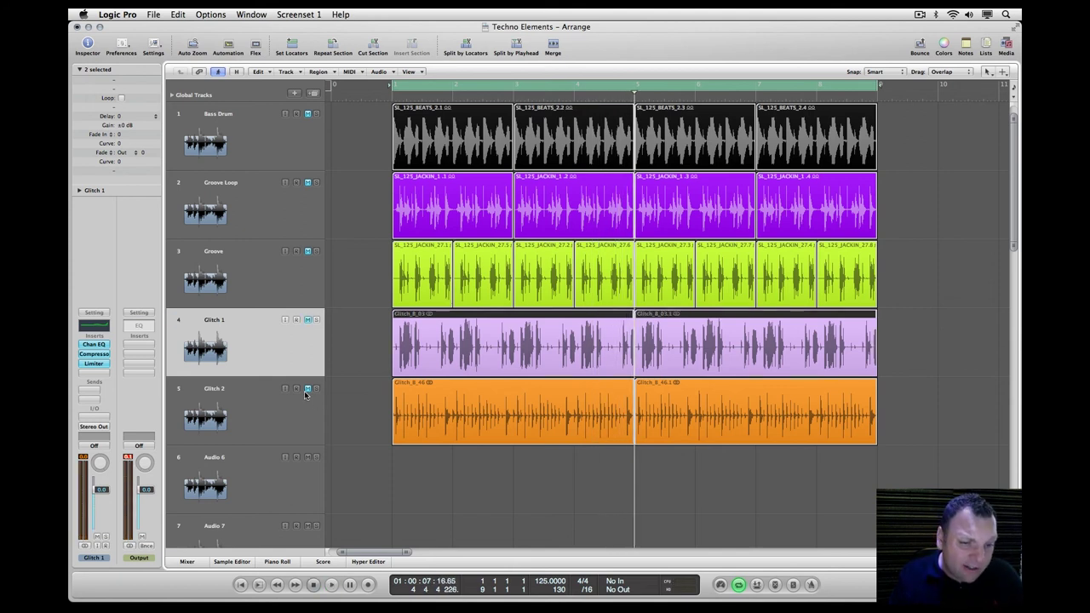
click(263, 409)
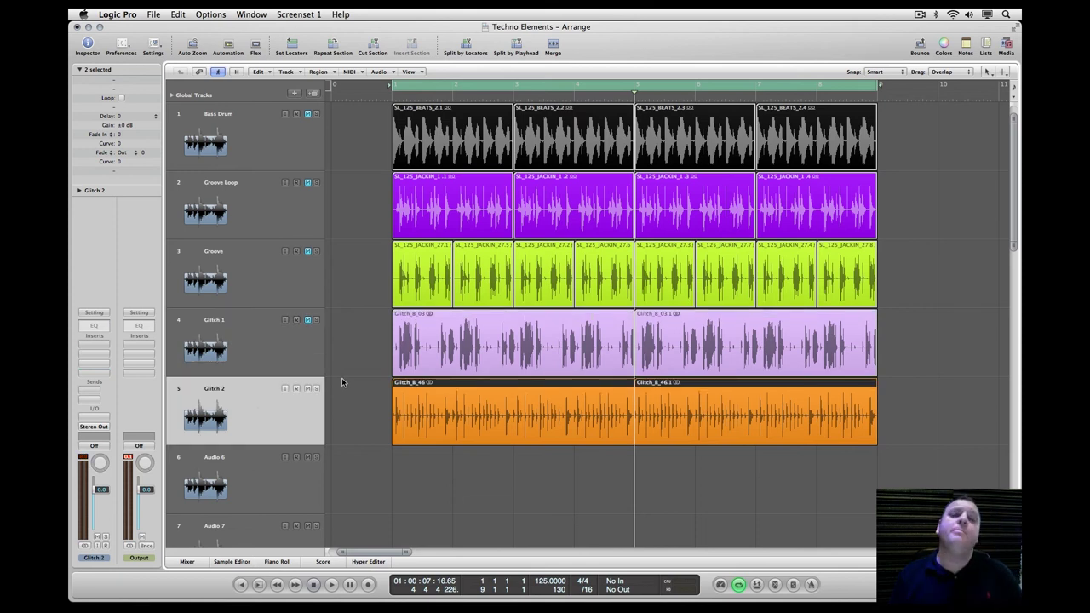
key(Return)
key(space)
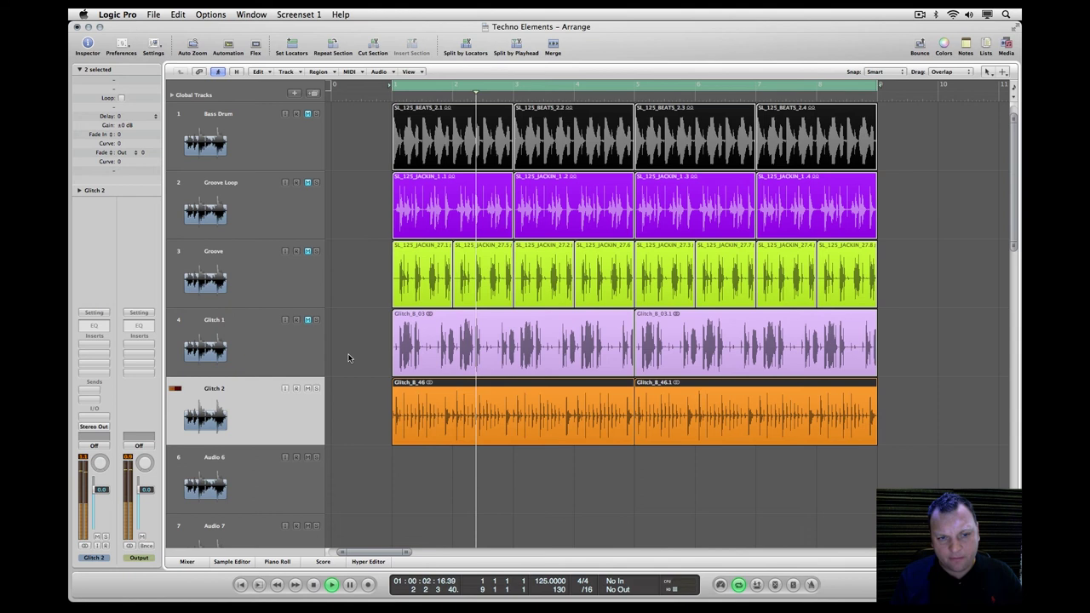
key(space)
click(292, 337)
click(308, 320)
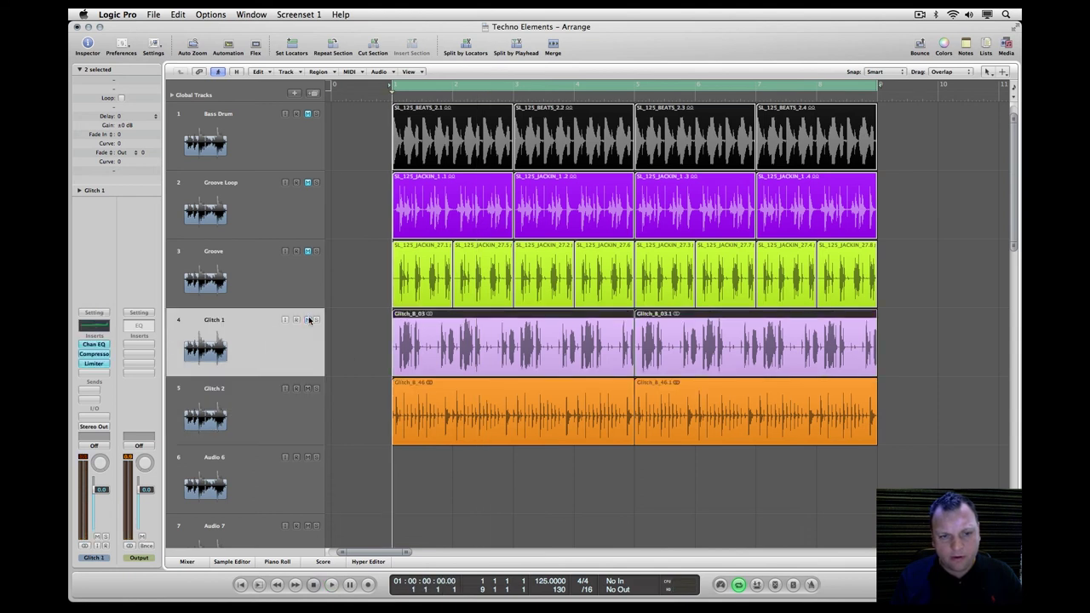
key(space)
key(space)
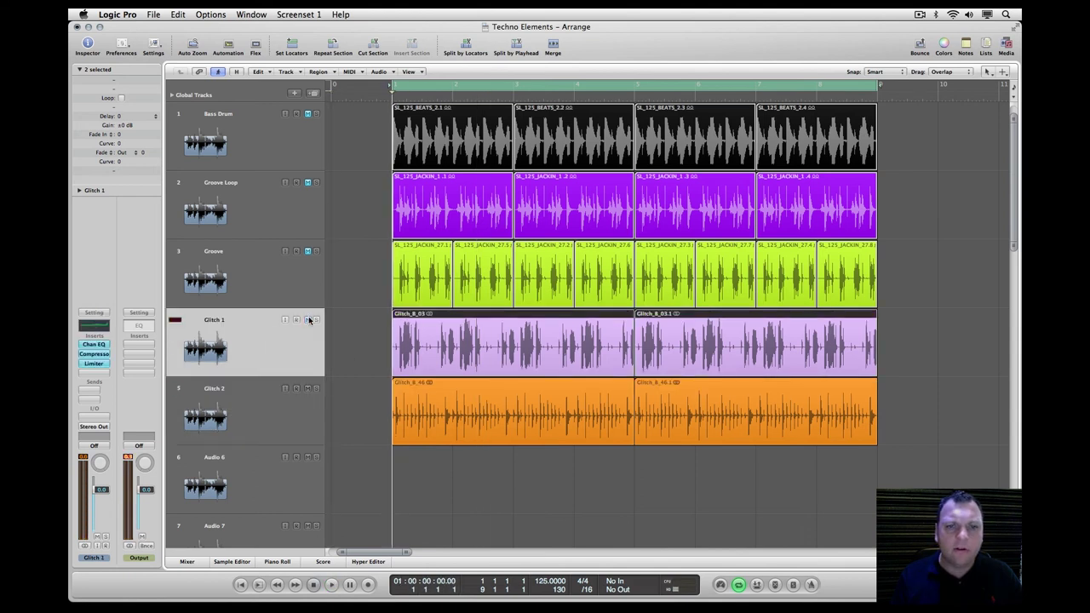
key(space)
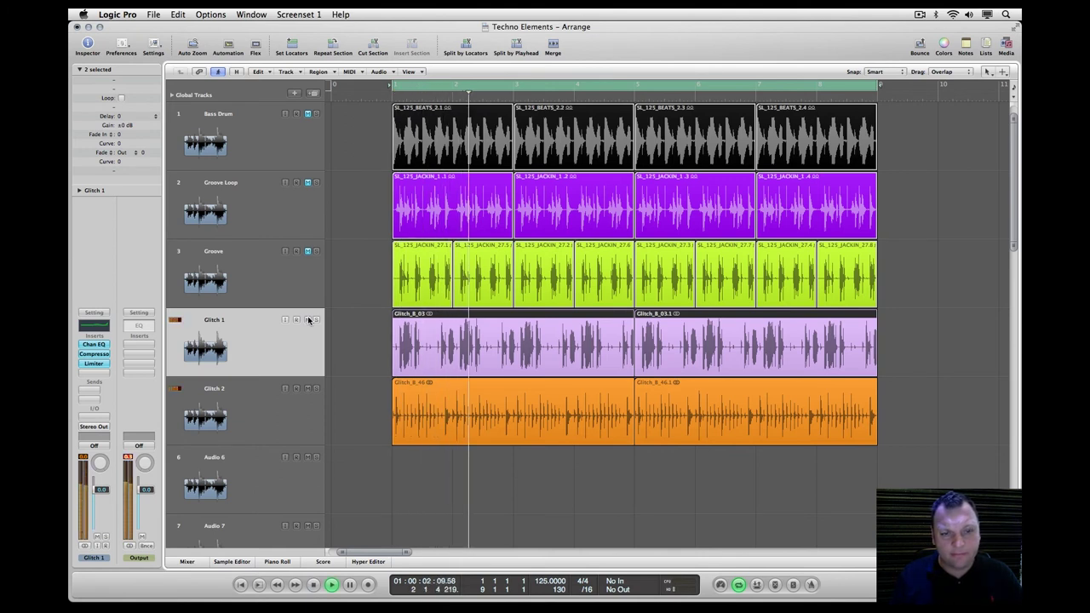
key(space)
click(308, 388)
key(comma)
key(period)
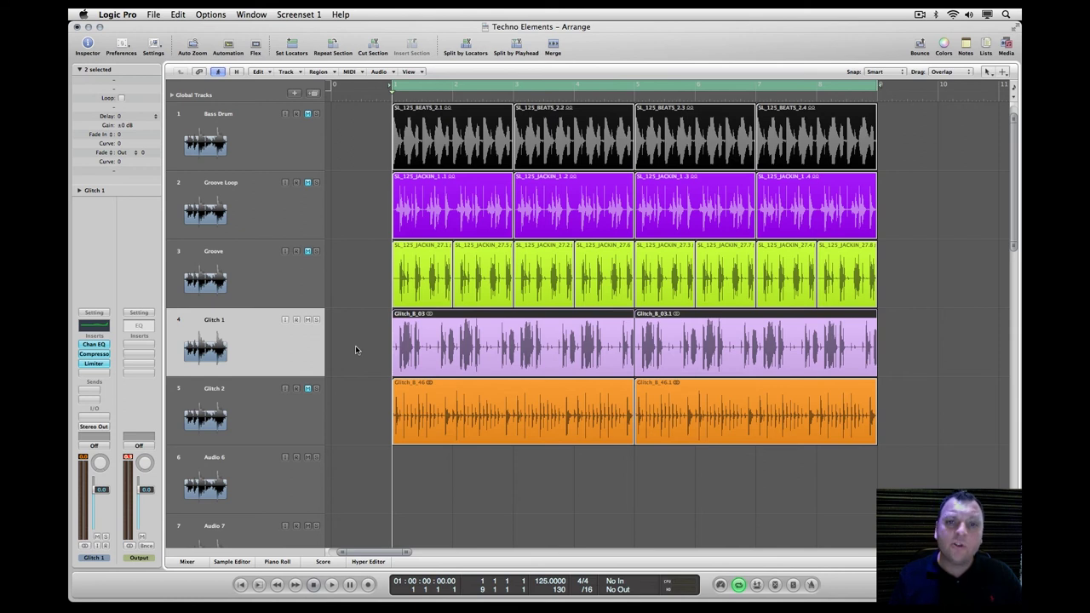
- Mute Glitch 1, then unmute and select Glitch 2
key(space)
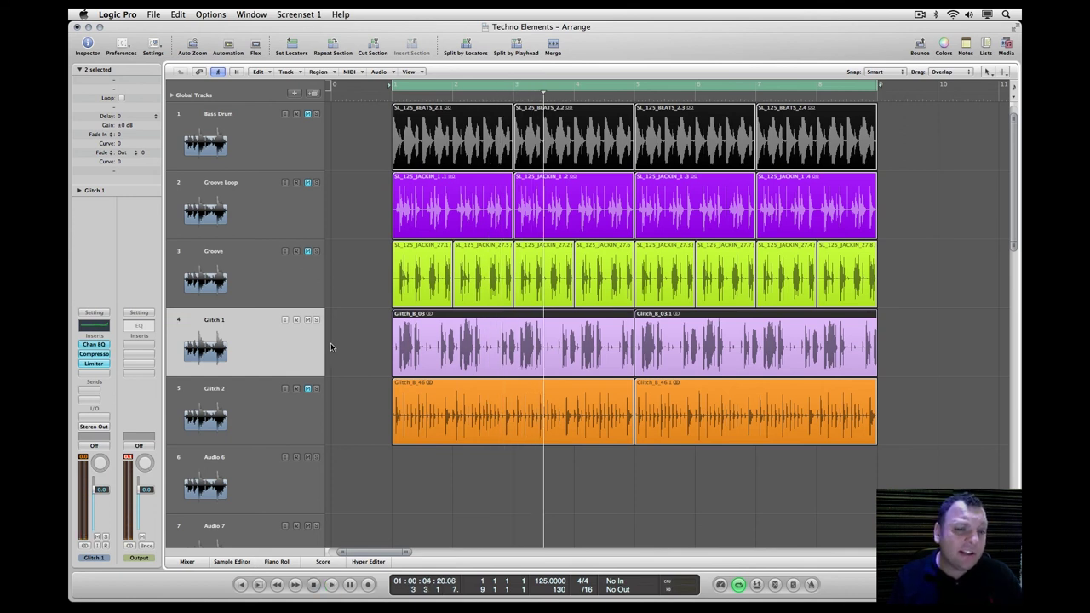
click(307, 320)
click(308, 389)
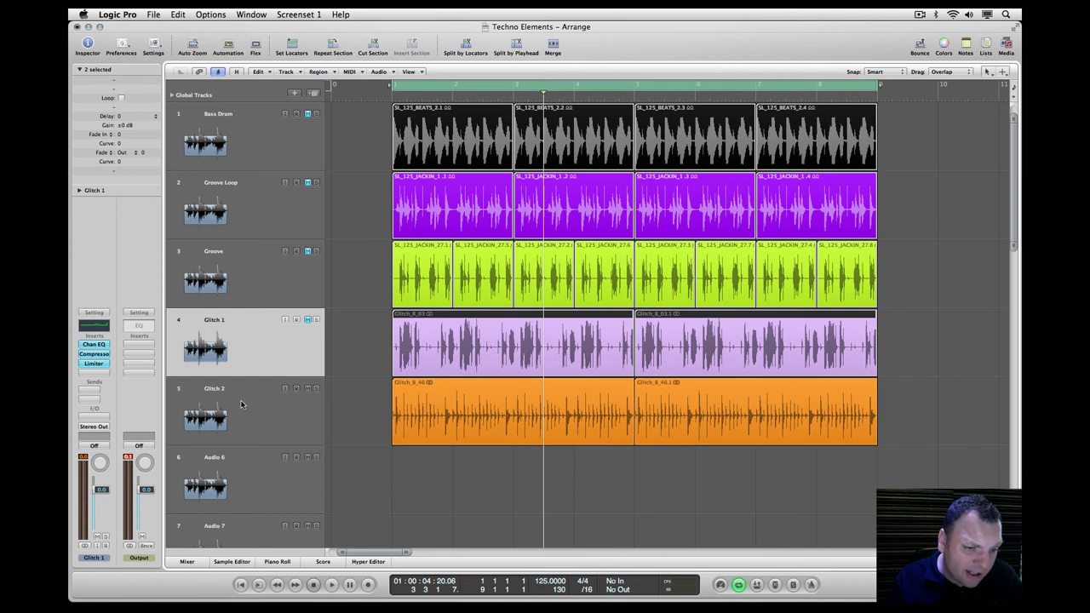
click(246, 394)
- Unmute and select Bass Drum, then play it with Glitch 2 from bar 1
click(308, 113)
click(245, 140)
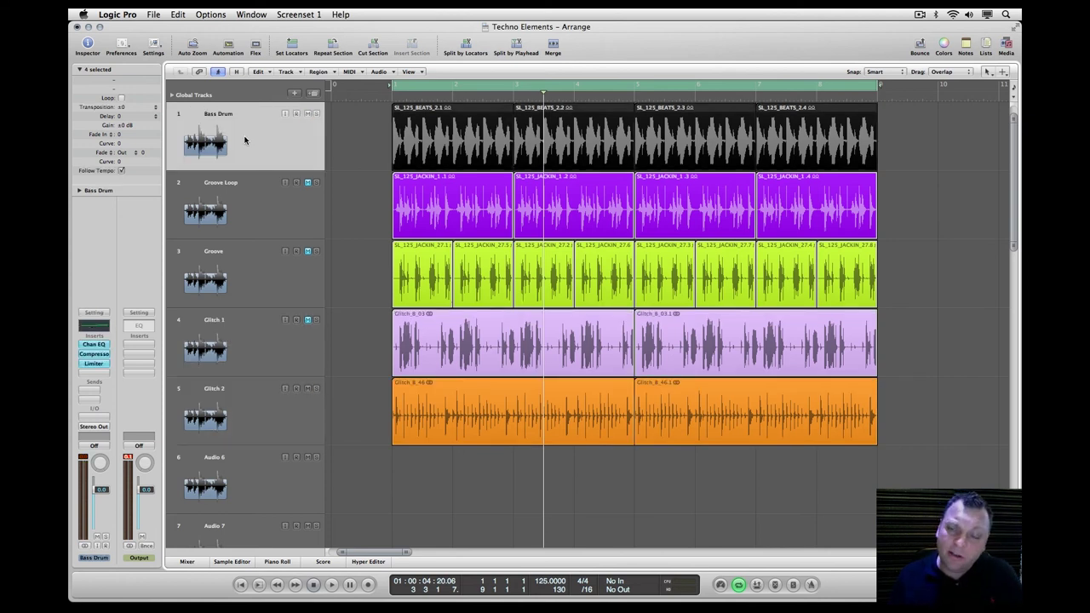
key(space)
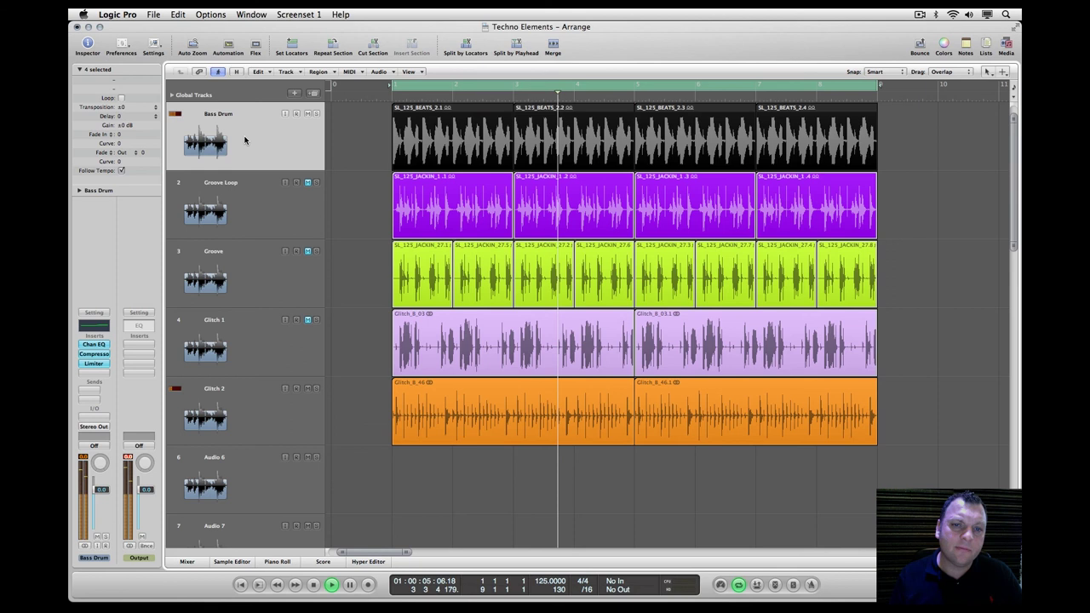
key(space)
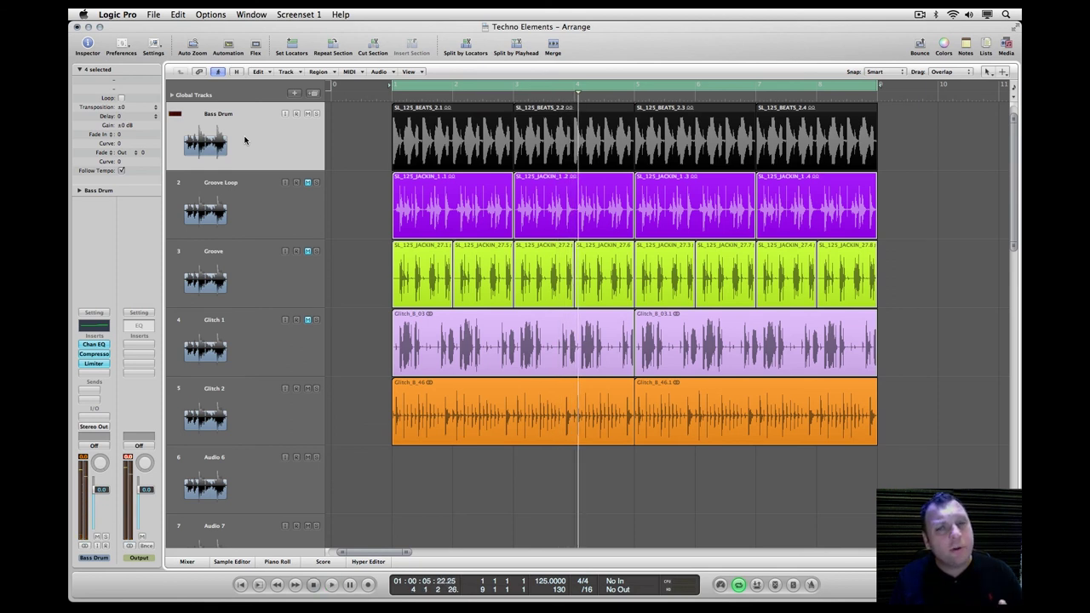